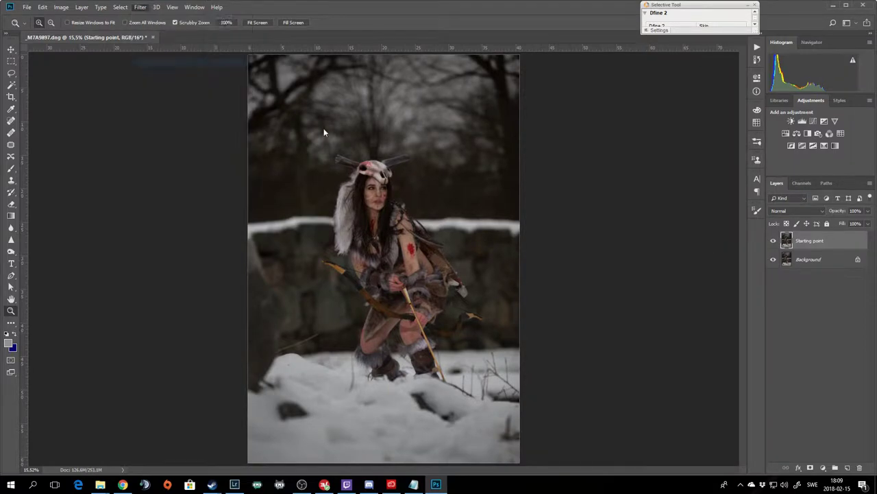
# Open the Camera Raw filter on the Starting point layer with Ctrl+Shift+A
pyautogui.hotkey('ctrl', 'shift', 'a')
# Zoom the preview to 100% on the face, raise Whites to +62 and deepen Blacks
pyautogui.click(422, 180)
pyautogui.click(638, 153)
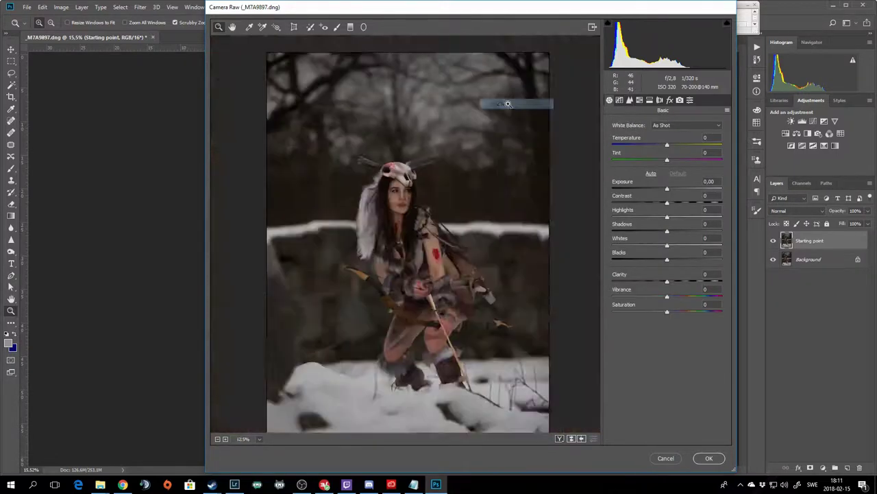
pyautogui.moveTo(669, 244); pyautogui.dragTo(700, 244)
pyautogui.moveTo(667, 259); pyautogui.dragTo(661, 260)
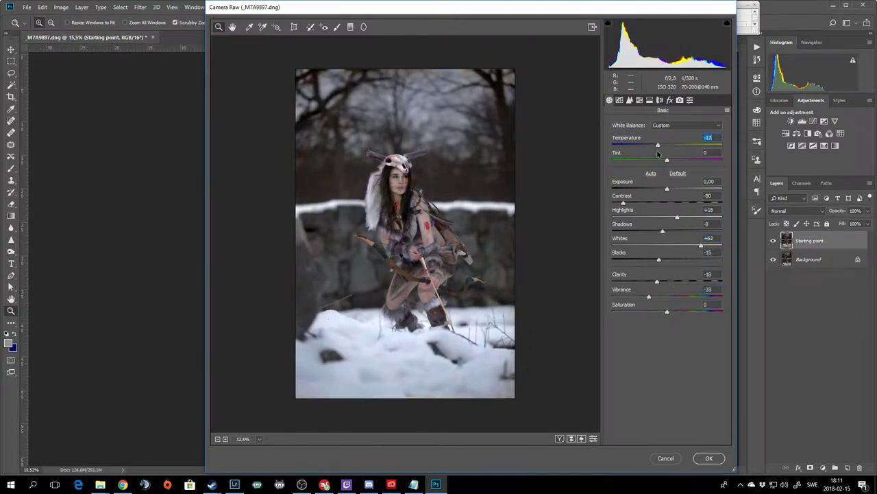
# Adjust HSL, split toning, lens correction and effects, then apply the Camera Raw grade
pyautogui.click(640, 100)
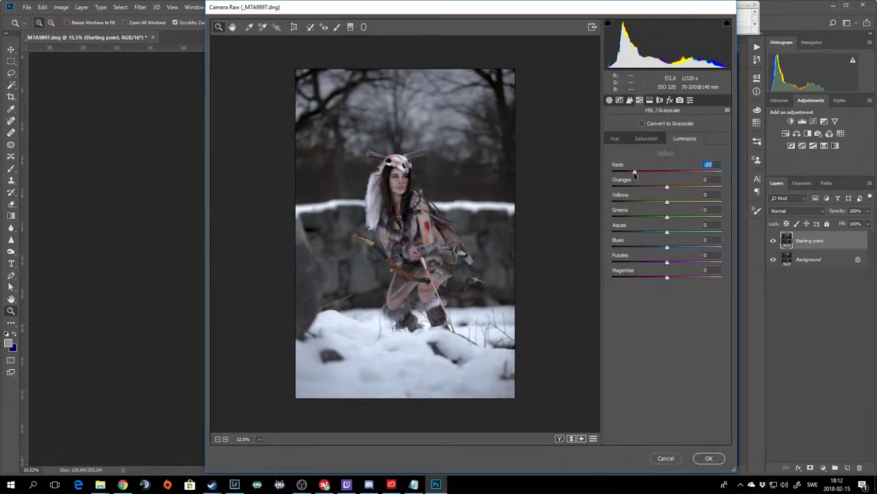
pyautogui.click(650, 100)
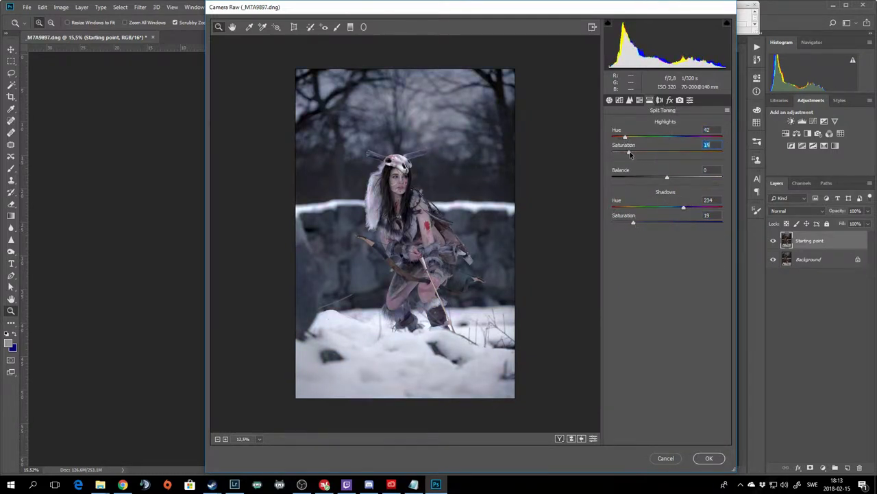
pyautogui.click(659, 100)
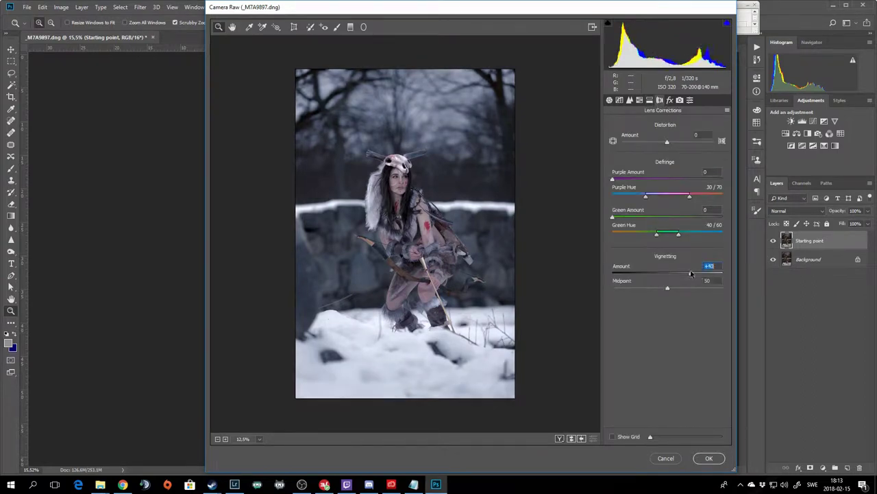
pyautogui.click(670, 100)
pyautogui.click(709, 458)
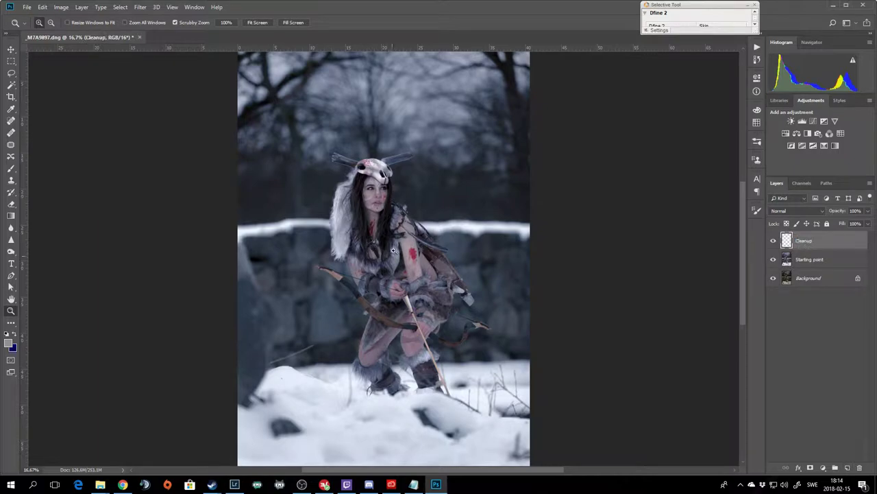
# Zoom in on the face and open a second window of the image
pyautogui.moveTo(393, 250); pyautogui.dragTo(435, 334)
pyautogui.click(194, 7)
pyautogui.click(130, 179)
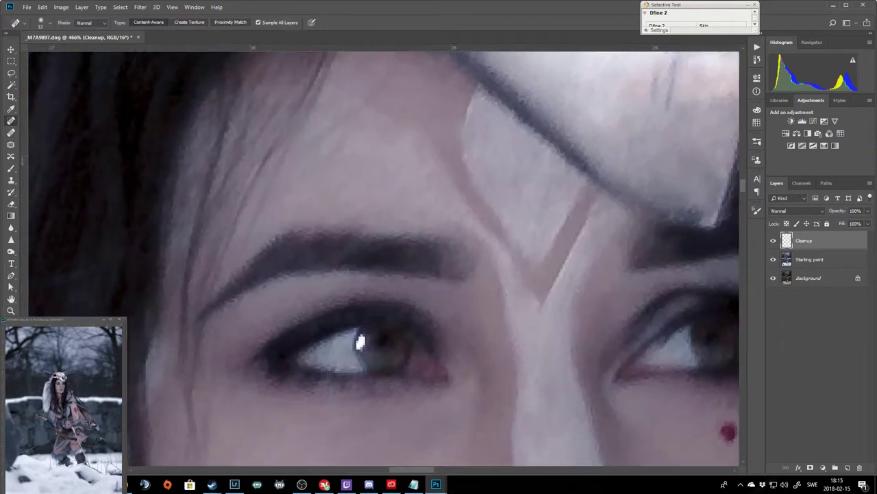
# Spot-heal blemishes on the Cleanup layer, zooming in on the shoulder and strap
pyautogui.press('z')
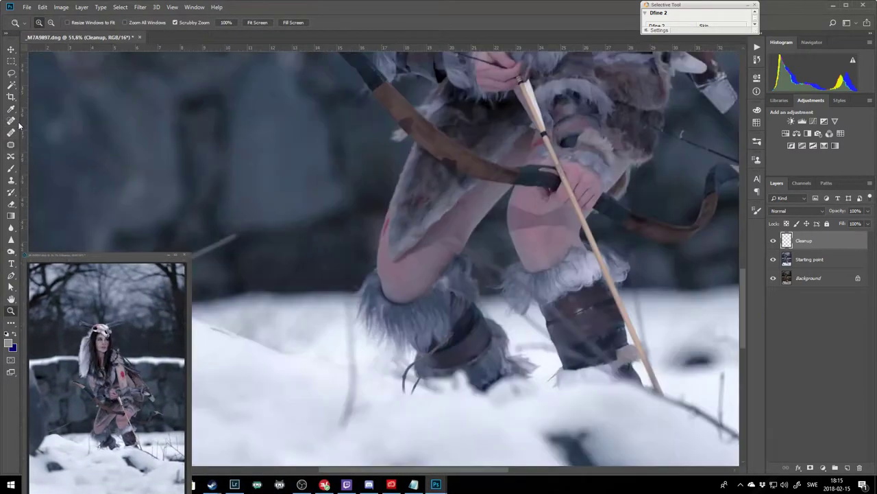
pyautogui.click(12, 121)
pyautogui.scroll(5, 597, 380)
pyautogui.scroll(5, 597, 380)
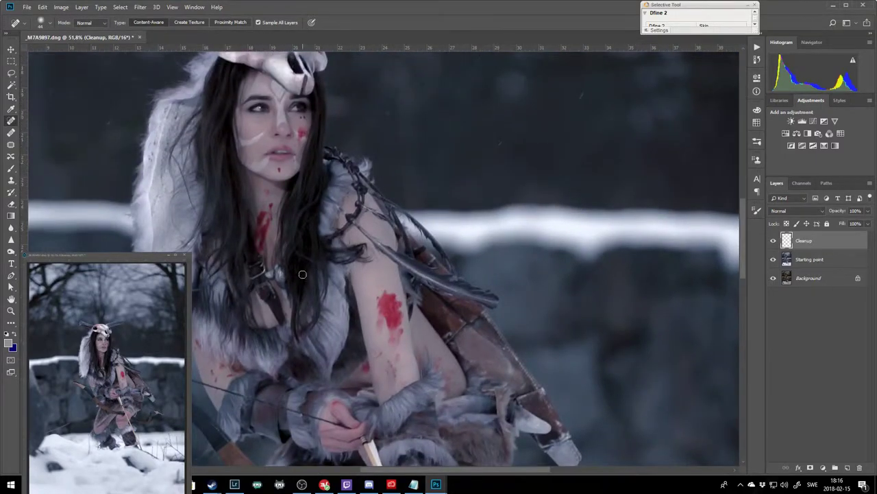
pyautogui.press('z')
pyautogui.click(224, 231)
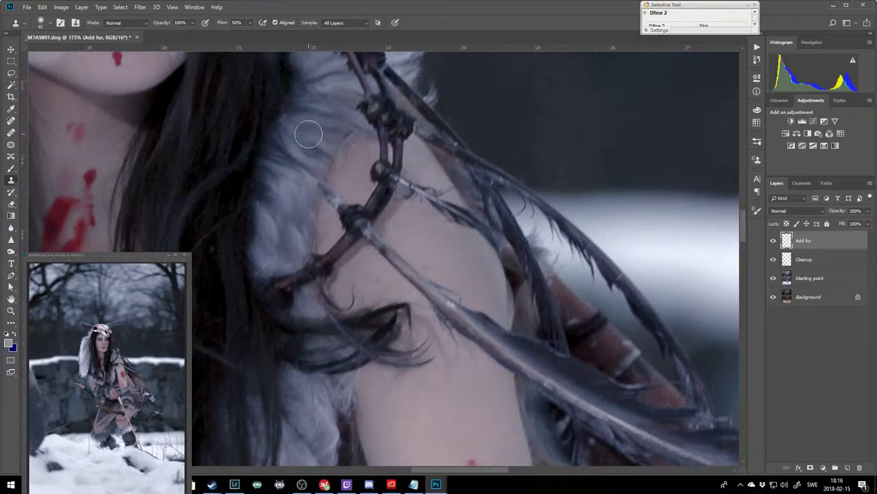
# Clone fur beside the arrow and paint the Fixup mask with a 35% soft brush, then fit the image
pyautogui.moveTo(296, 207)
pyautogui.mouseDown()
pyautogui.moveTo(392, 206)
pyautogui.moveTo(327, 308)
pyautogui.moveTo(458, 168)
pyautogui.moveTo(478, 55)
pyautogui.mouseUp()
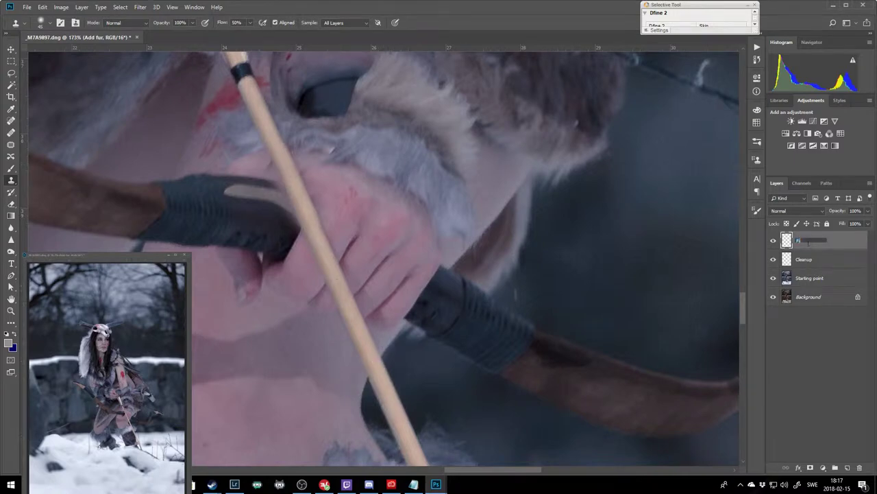
pyautogui.rightClick(322, 244)
pyautogui.press('b')
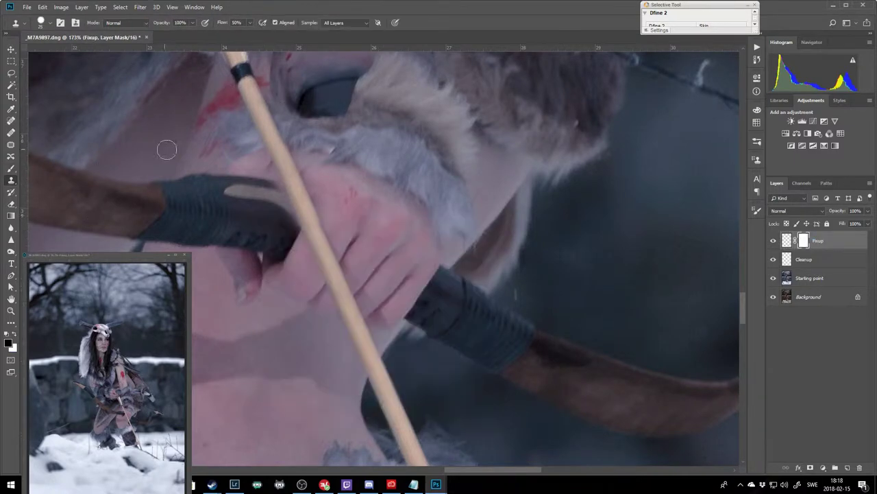
pyautogui.rightClick(171, 150)
pyautogui.rightClick(247, 221)
pyautogui.click(273, 182)
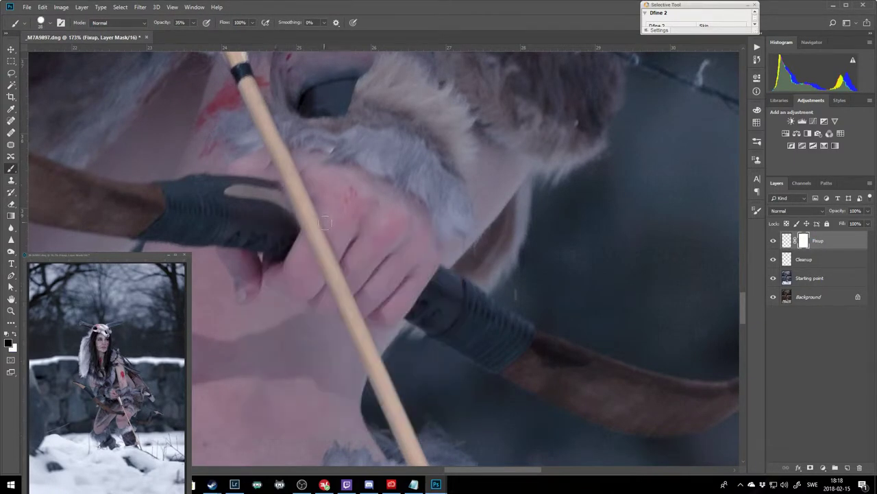
pyautogui.hotkey('ctrl', '0')
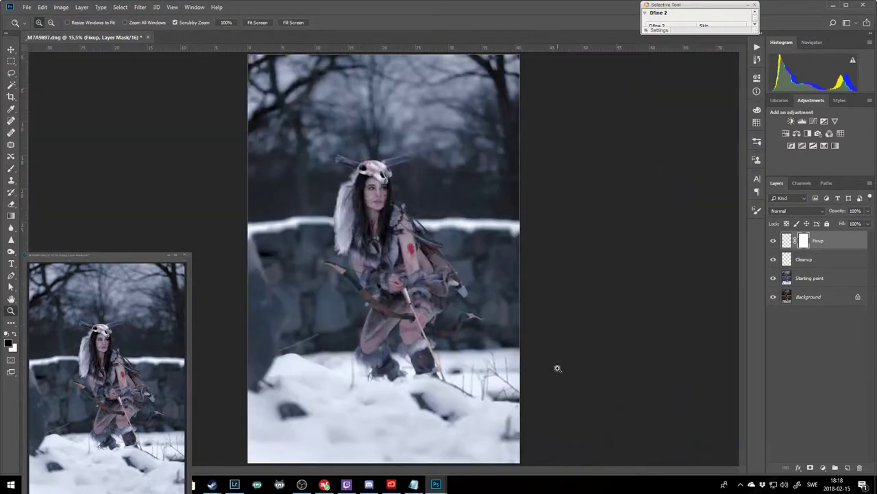
# Create a neutral-grey-filled Shade! layer set to Overlay blend mode
pyautogui.click(7, 343)
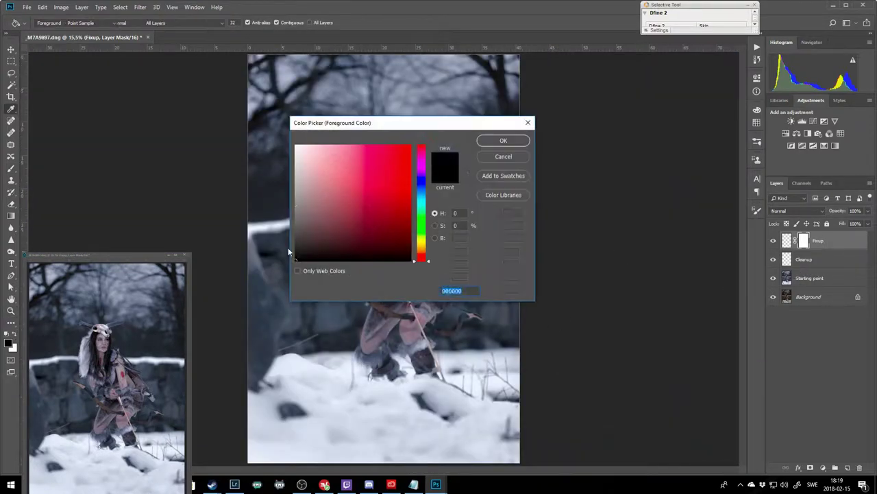
pyautogui.press('Return')
pyautogui.click(847, 467)
pyautogui.hotkey('alt', 'BackSpace')
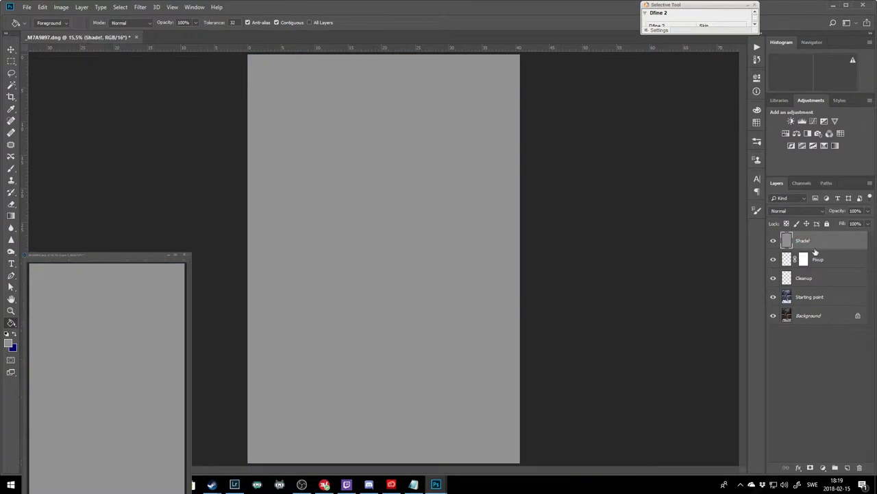
pyautogui.click(795, 210)
pyautogui.click(795, 312)
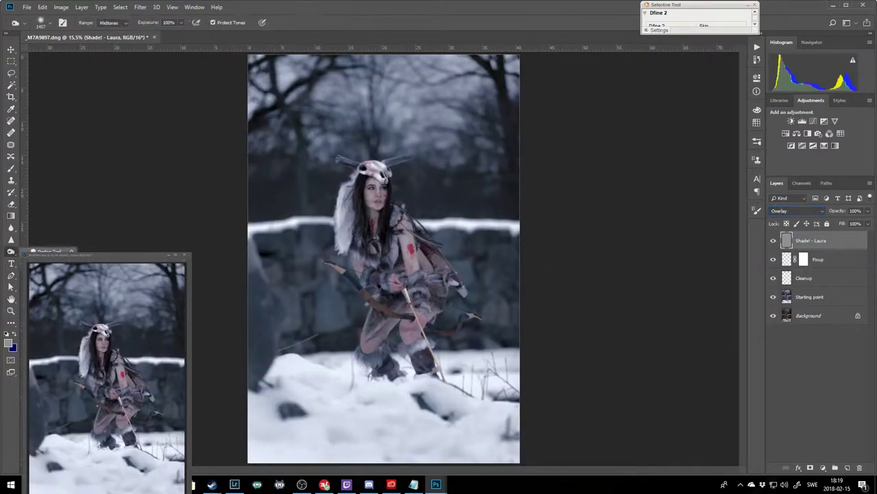
# Burn shadows on the arm, thigh, lower leg, boot, hands, bow and lower body
pyautogui.scroll(3, 377, 291)
pyautogui.scroll(6, 377, 291)
pyautogui.scroll(-3, 409, 166)
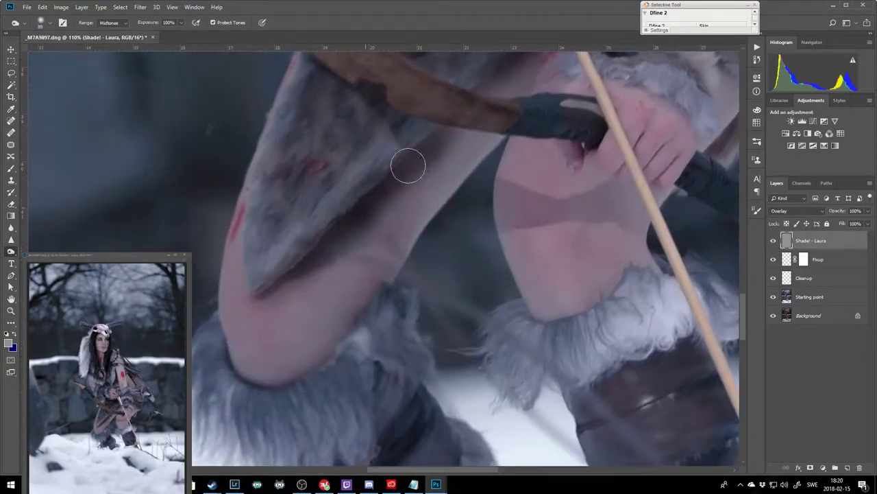
pyautogui.moveTo(409, 166)
pyautogui.mouseDown()
pyautogui.moveTo(626, 206)
pyautogui.moveTo(342, 274)
pyautogui.moveTo(574, 219)
pyautogui.moveTo(576, 399)
pyautogui.mouseUp()
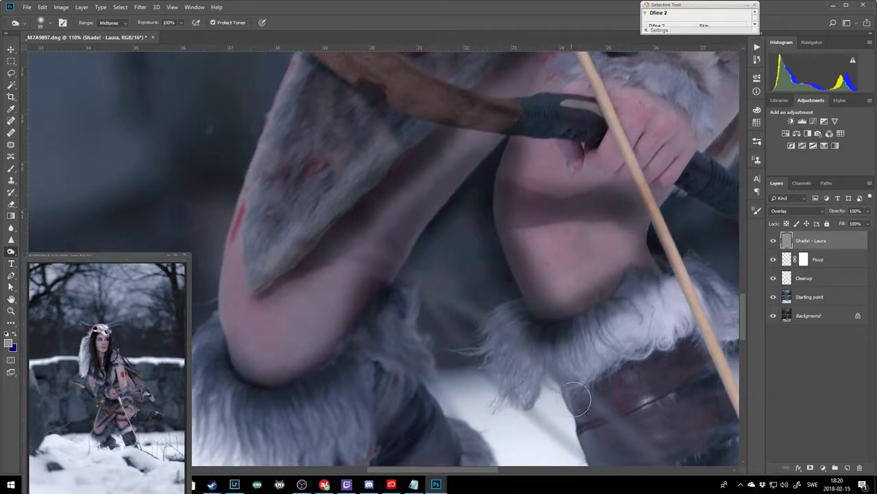
pyautogui.scroll(-3, 388, 245)
pyautogui.moveTo(388, 245)
pyautogui.mouseDown()
pyautogui.moveTo(425, 349)
pyautogui.moveTo(370, 243)
pyautogui.mouseUp()
pyautogui.scroll(-2, 388, 342)
pyautogui.hscroll(4, 388, 343)
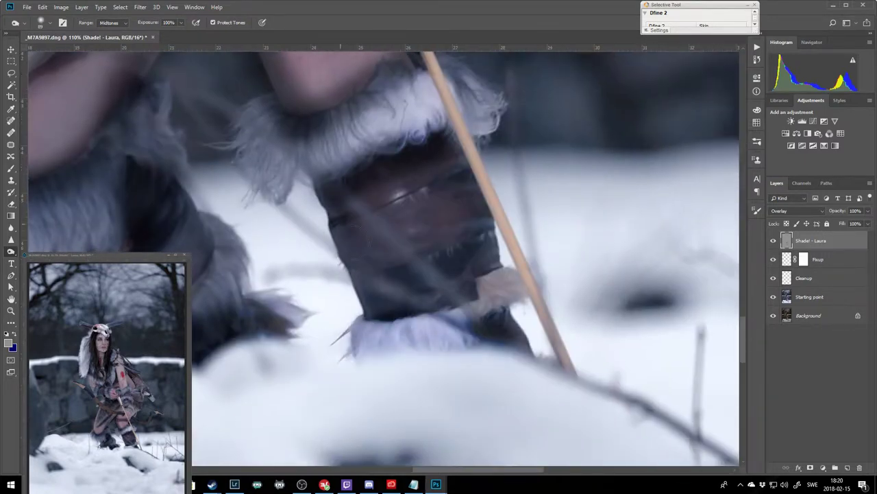
pyautogui.scroll(5, 489, 336)
pyautogui.moveTo(489, 336); pyautogui.dragTo(427, 221)
pyautogui.scroll(2, 496, 270)
pyautogui.hscroll(-3, 496, 270)
pyautogui.moveTo(496, 270)
pyautogui.mouseDown()
pyautogui.moveTo(394, 307)
pyautogui.moveTo(499, 231)
pyautogui.mouseUp()
# Darken the hair near the face and the shadows around the hands and bow
pyautogui.scroll(2, 500, 231)
pyautogui.scroll(3, 445, 304)
pyautogui.moveTo(444, 303)
pyautogui.mouseDown()
pyautogui.moveTo(370, 219)
pyautogui.moveTo(602, 354)
pyautogui.mouseUp()
pyautogui.scroll(3, 371, 219)
pyautogui.scroll(-3, 602, 354)
pyautogui.moveTo(519, 254); pyautogui.dragTo(354, 224)
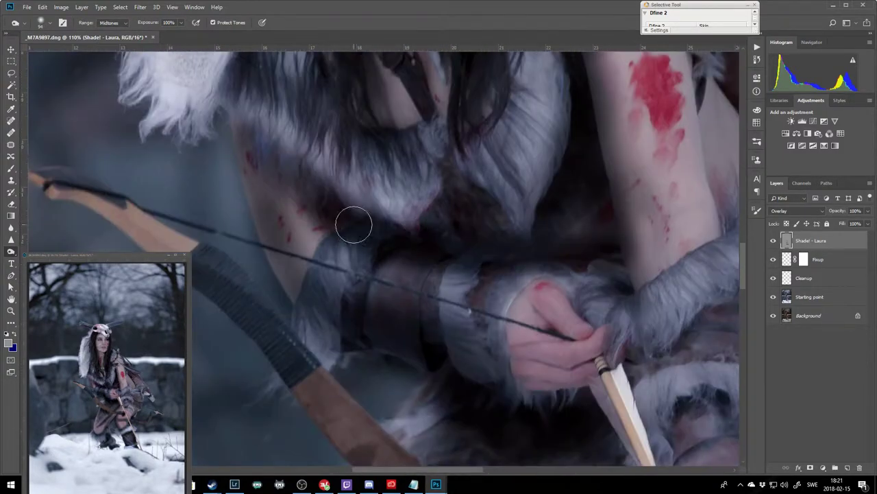
pyautogui.scroll(4, 588, 226)
pyautogui.hscroll(5, 588, 226)
# Darken shadows along the forearm, around the hands, and near the bow and quiver
pyautogui.rightClick(652, 309)
pyautogui.press('Escape')
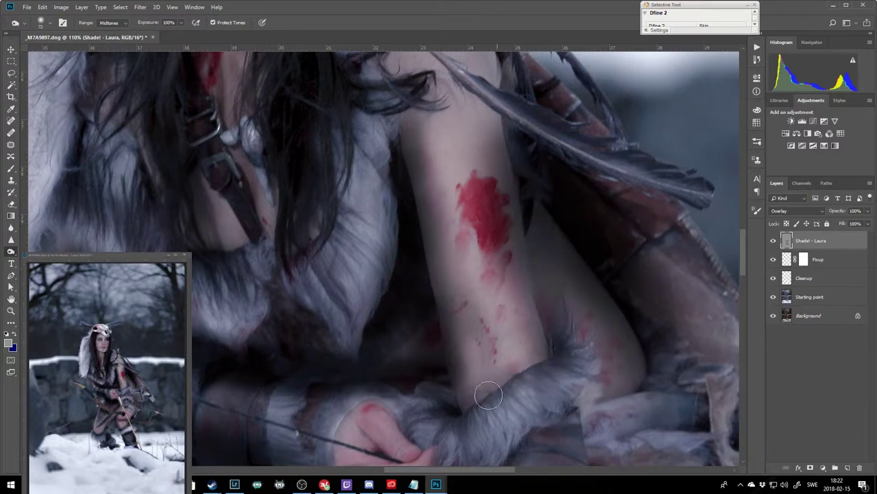
pyautogui.scroll(-3, 488, 396)
pyautogui.moveTo(583, 261); pyautogui.dragTo(474, 337)
pyautogui.scroll(-4, 439, 206)
pyautogui.moveTo(439, 192); pyautogui.dragTo(457, 306)
pyautogui.scroll(4, 457, 306)
pyautogui.moveTo(542, 364)
pyautogui.mouseDown()
pyautogui.moveTo(516, 378)
pyautogui.moveTo(379, 133)
pyautogui.moveTo(509, 391)
pyautogui.moveTo(274, 233)
pyautogui.mouseUp()
# Darken the hair near the neck, the fur by the arm and the hair around the face
pyautogui.scroll(5, 509, 391)
pyautogui.scroll(3, 269, 317)
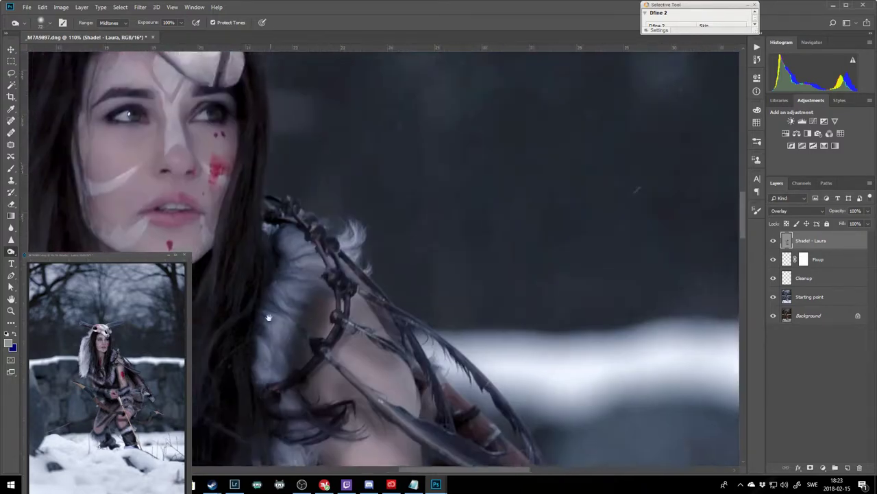
pyautogui.scroll(-2, 268, 317)
pyautogui.hscroll(-4, 269, 318)
pyautogui.moveTo(231, 270); pyautogui.dragTo(267, 229)
pyautogui.scroll(-3, 267, 229)
pyautogui.moveTo(233, 295); pyautogui.dragTo(332, 377)
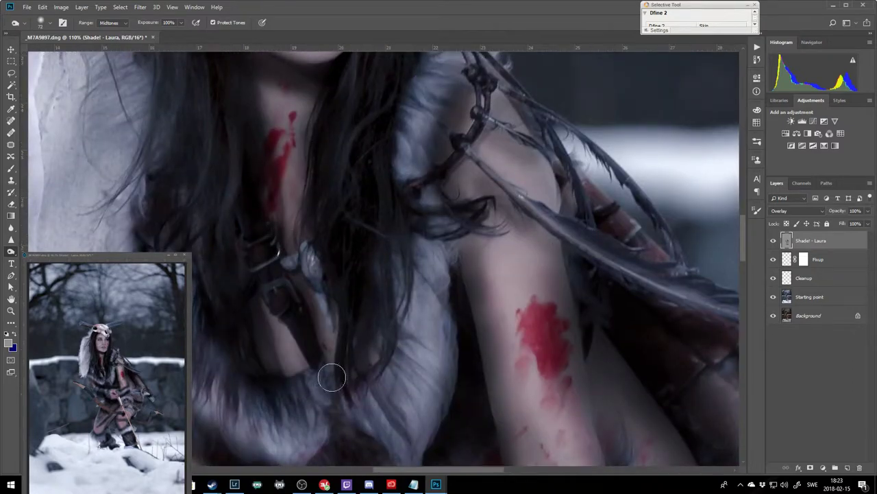
pyautogui.scroll(4, 331, 378)
pyautogui.hscroll(-2, 332, 378)
pyautogui.scroll(2, 363, 323)
pyautogui.moveTo(415, 98); pyautogui.dragTo(603, 161)
# Enlarge the brush to 102 px and then 124 px while moving around the figure
pyautogui.rightClick(612, 164)
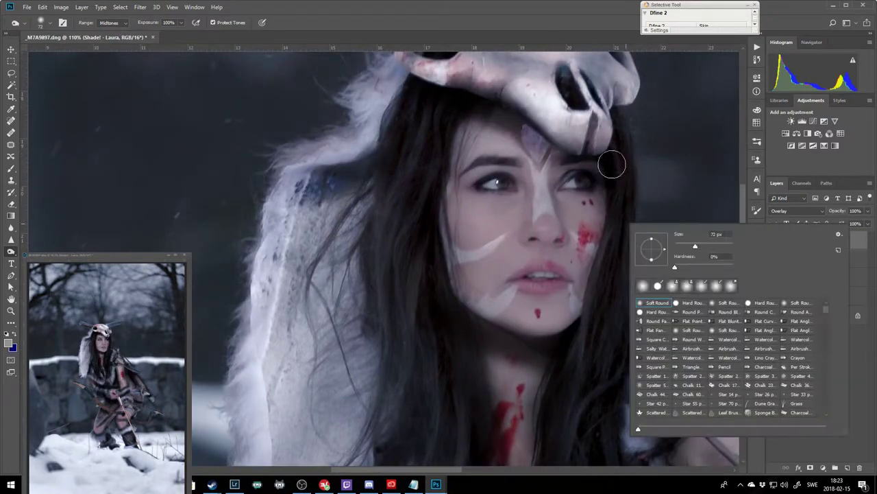
pyautogui.rightClick(419, 122)
pyautogui.press('Escape')
pyautogui.scroll(3, 457, 268)
pyautogui.hscroll(-1, 457, 268)
pyautogui.rightClick(295, 56)
pyautogui.moveTo(376, 141); pyautogui.dragTo(383, 141)
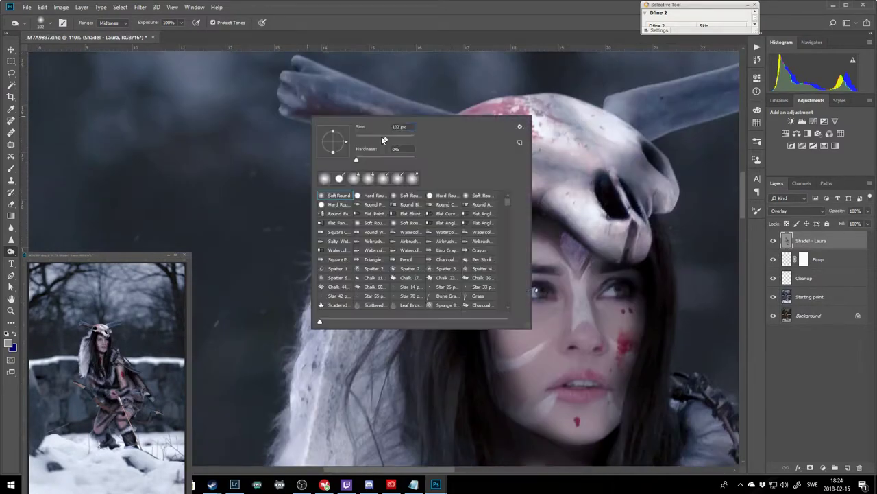
pyautogui.press('Escape')
pyautogui.hscroll(4, 535, 141)
pyautogui.scroll(-6, 480, 166)
pyautogui.hscroll(-5, 479, 167)
pyautogui.scroll(-3, 439, 192)
pyautogui.hscroll(3, 444, 214)
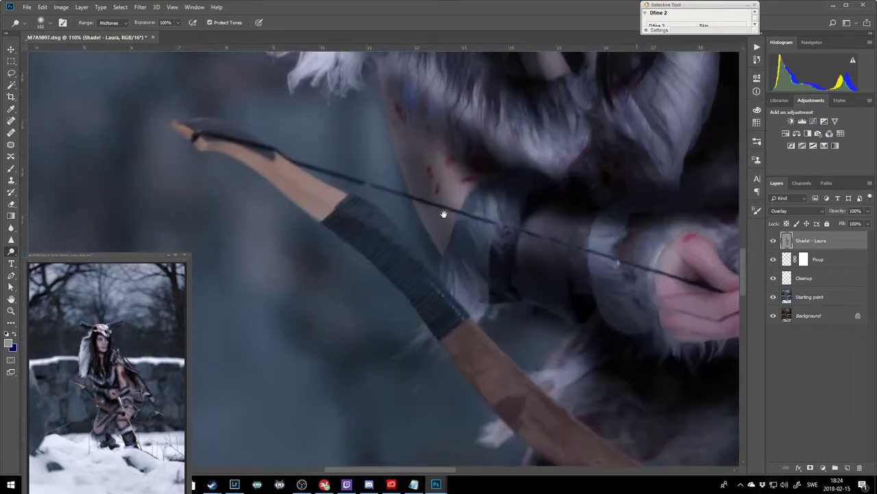
pyautogui.hscroll(6, 444, 215)
pyautogui.scroll(-3, 443, 215)
pyautogui.rightClick(374, 254)
pyautogui.press('Escape')
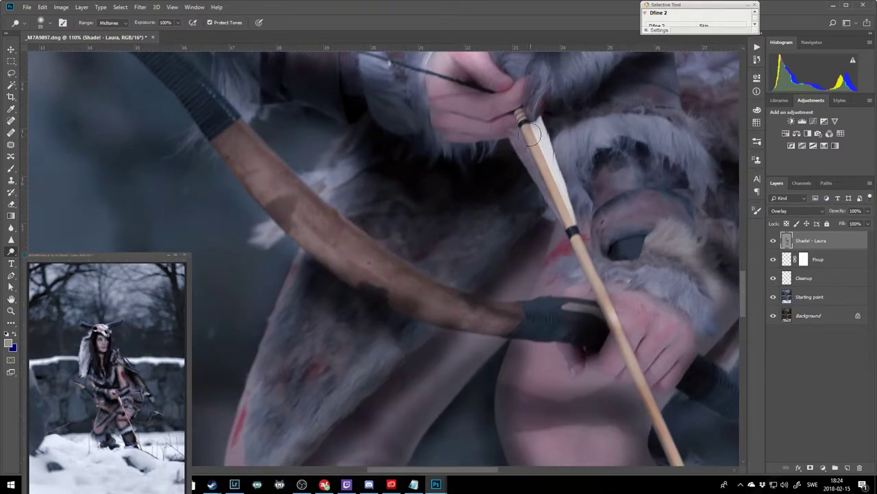
pyautogui.scroll(-3, 494, 219)
pyautogui.rightClick(497, 264)
pyautogui.press('Escape')
# Adjust the dodge brush size while panning across the figure
pyautogui.scroll(-4, 309, 212)
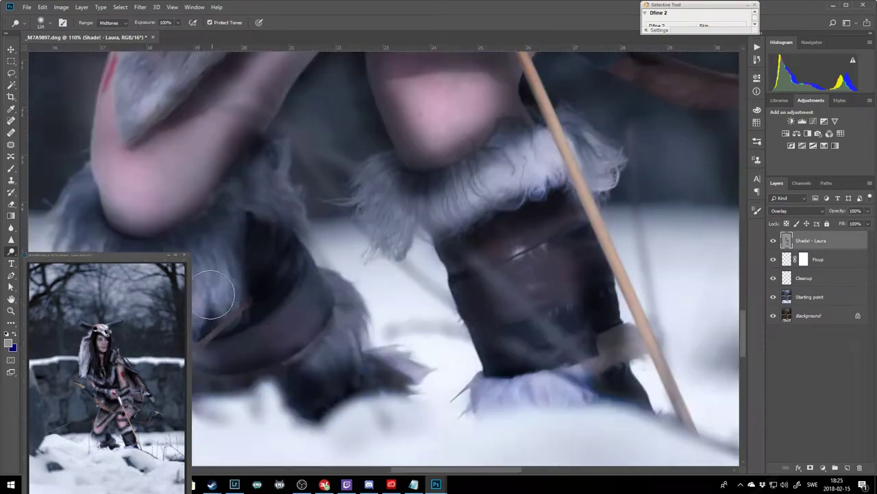
pyautogui.scroll(8, 214, 293)
pyautogui.scroll(-4, 283, 314)
pyautogui.hscroll(2, 446, 302)
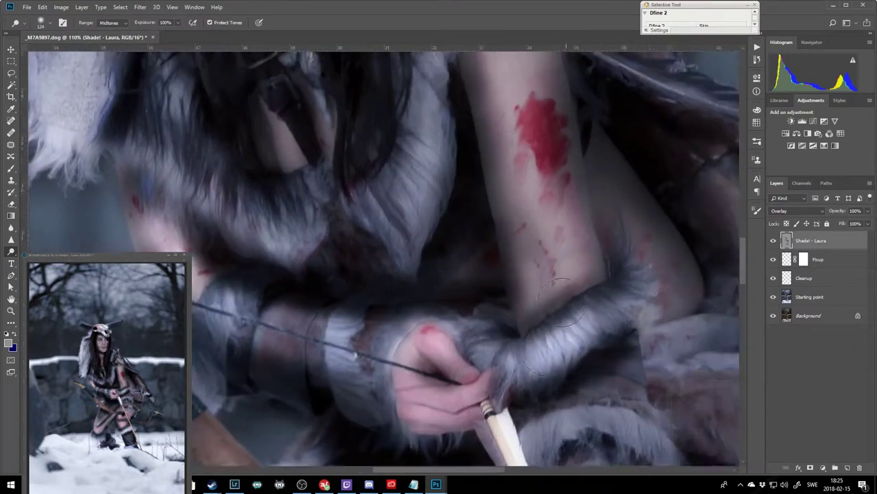
pyautogui.scroll(4, 563, 302)
pyautogui.hscroll(8, 539, 235)
pyautogui.scroll(-5, 538, 235)
pyautogui.scroll(-2, 251, 286)
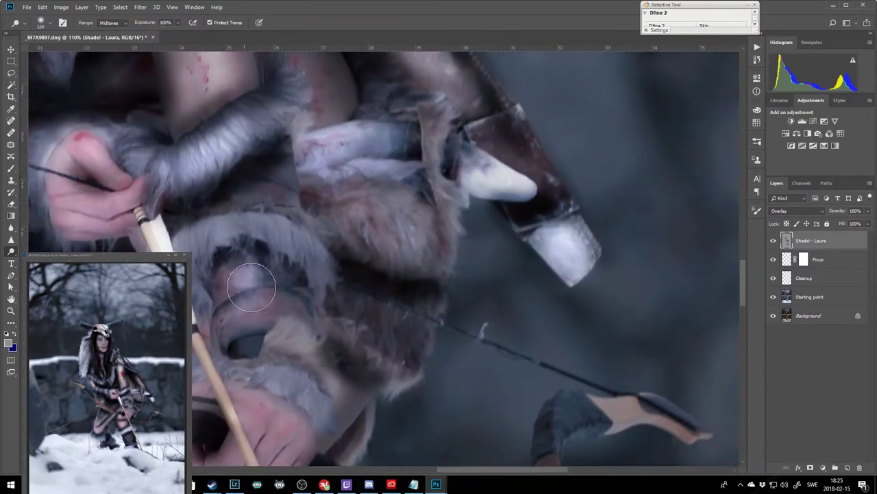
pyautogui.scroll(-5, 251, 287)
pyautogui.rightClick(434, 264)
pyautogui.press('Escape')
pyautogui.hscroll(6, 529, 304)
pyautogui.scroll(3, 362, 307)
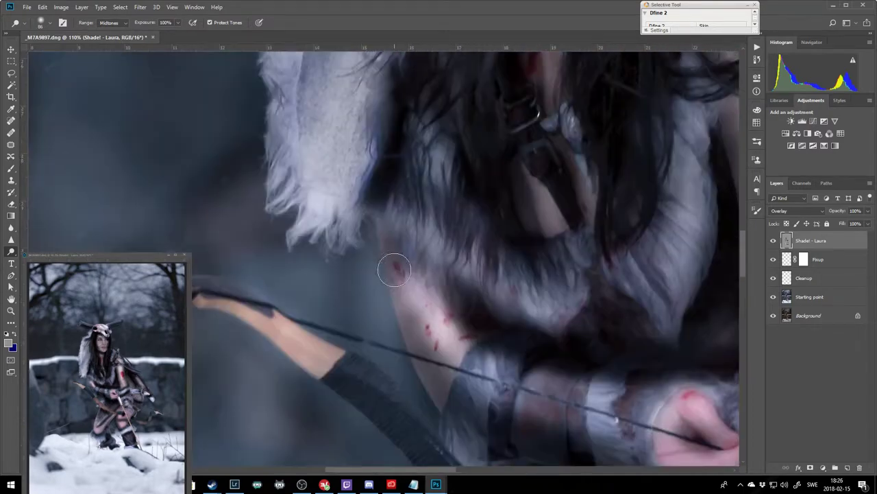
pyautogui.scroll(3, 394, 271)
pyautogui.rightClick(404, 233)
pyautogui.press('Escape')
pyautogui.scroll(4, 450, 313)
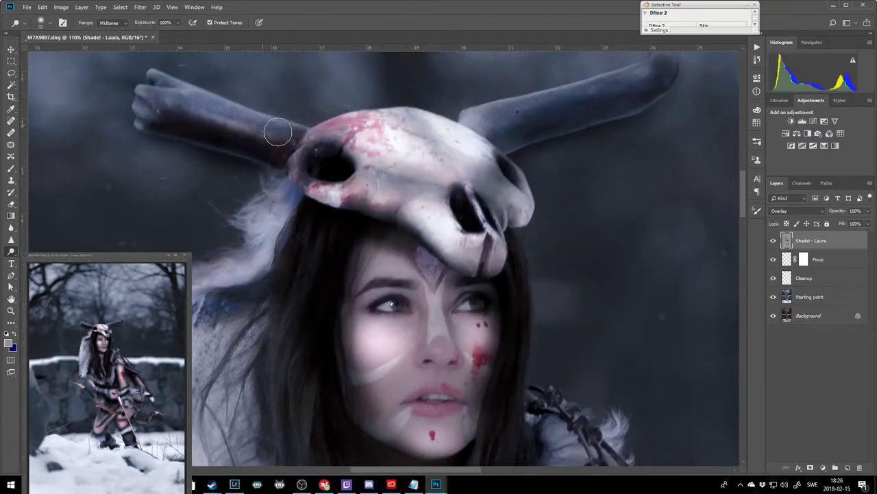
# Dodge the horns, neck and fur lighter, then fit the whole image in the window
pyautogui.moveTo(277, 132); pyautogui.dragTo(610, 90)
pyautogui.scroll(-3, 359, 124)
pyautogui.scroll(-5, 377, 178)
pyautogui.scroll(2, 411, 226)
pyautogui.hscroll(2, 458, 279)
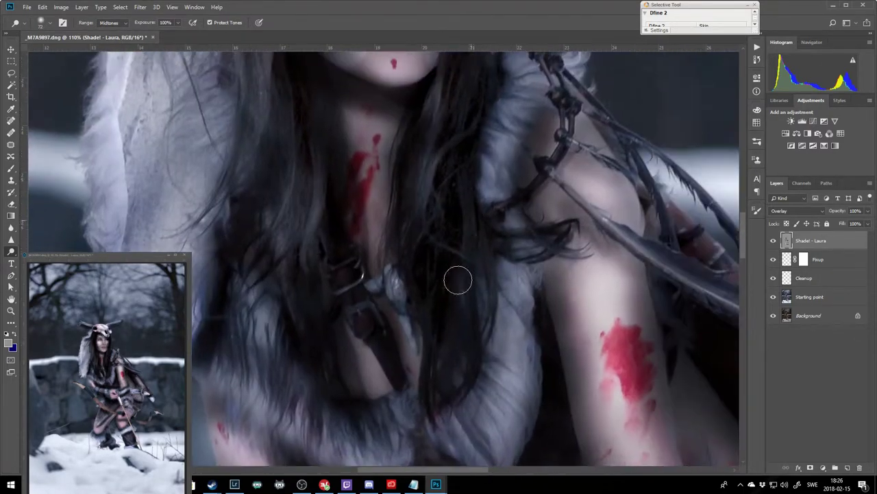
pyautogui.scroll(-3, 458, 280)
pyautogui.hscroll(3, 320, 251)
pyautogui.scroll(4, 320, 251)
pyautogui.scroll(1, 362, 269)
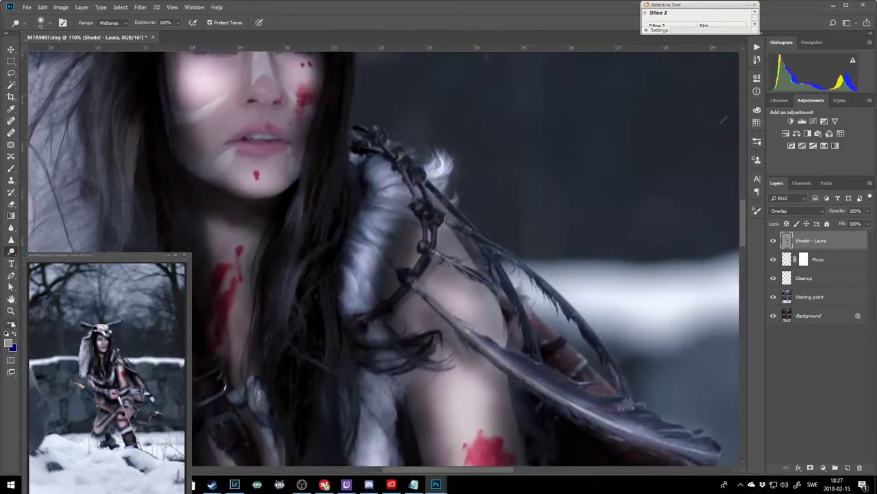
pyautogui.hotkey('ctrl', '0')
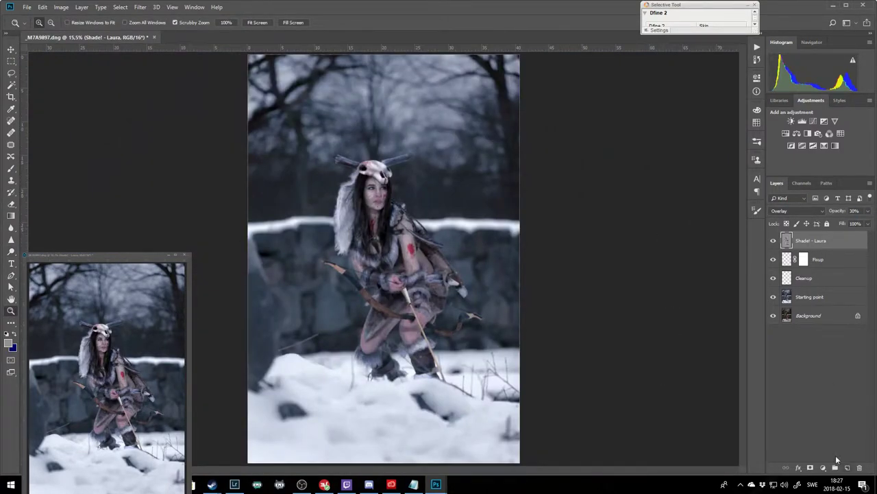
# Fill a new layer with neutral grey in Overlay mode and dodge the wall-top and lower snow
pyautogui.hotkey('ctrl', '+')
pyautogui.hotkey('shift', 'F5')
pyautogui.click(795, 210)
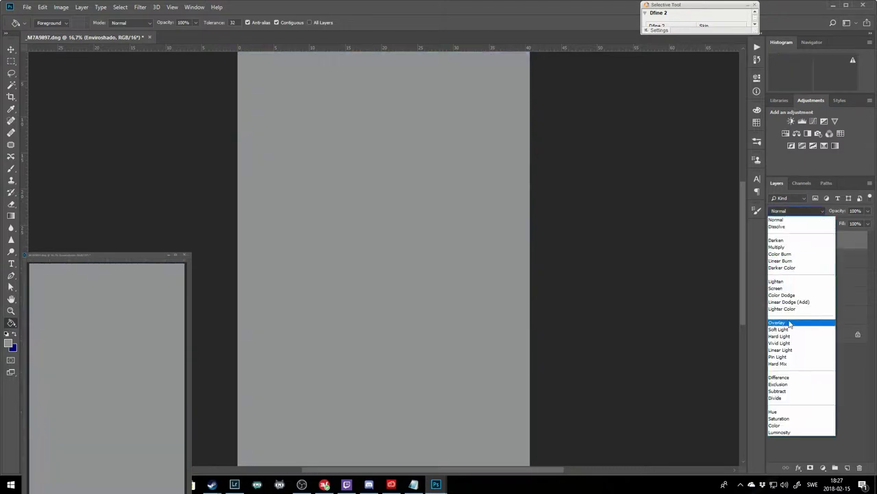
pyautogui.click(787, 323)
pyautogui.press('o')
pyautogui.rightClick(281, 227)
pyautogui.moveTo(247, 226); pyautogui.dragTo(521, 224)
pyautogui.moveTo(268, 384)
pyautogui.mouseDown()
pyautogui.moveTo(431, 434)
pyautogui.moveTo(352, 427)
pyautogui.mouseUp()
# Brighten the upper trees and sky, then burn the left wall and background darker
pyautogui.rightClick(523, 113)
pyautogui.moveTo(312, 103)
pyautogui.mouseDown()
pyautogui.moveTo(312, 124)
pyautogui.moveTo(533, 78)
pyautogui.mouseUp()
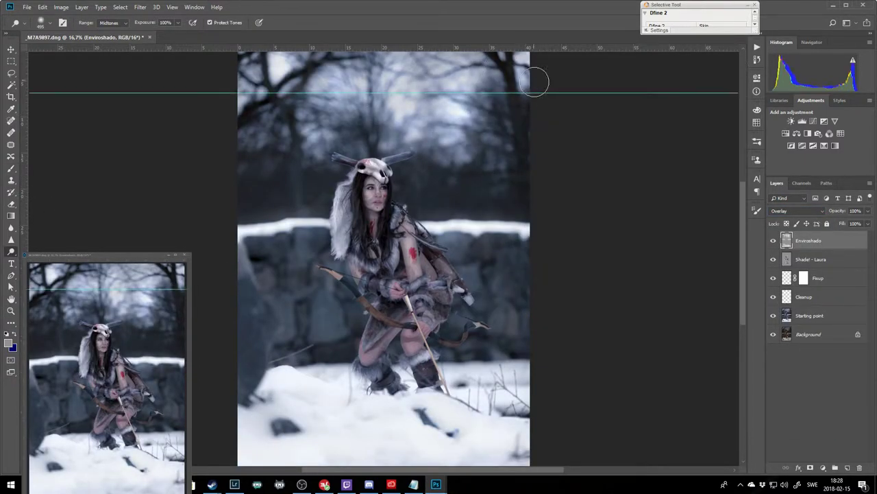
pyautogui.moveTo(480, 75)
pyautogui.mouseDown()
pyautogui.moveTo(363, 69)
pyautogui.moveTo(246, 89)
pyautogui.mouseUp()
pyautogui.rightClick(305, 308)
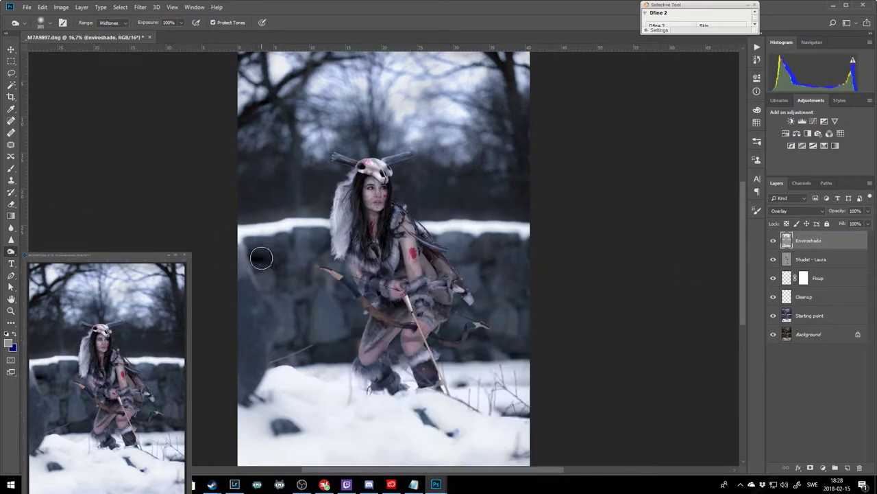
pyautogui.moveTo(261, 254)
pyautogui.mouseDown()
pyautogui.moveTo(261, 412)
pyautogui.moveTo(472, 353)
pyautogui.moveTo(439, 247)
pyautogui.mouseUp()
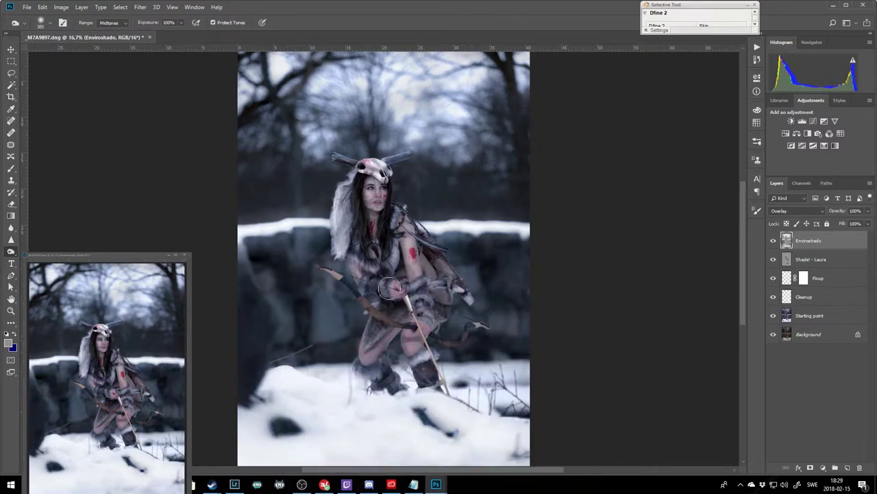
pyautogui.moveTo(288, 142)
pyautogui.mouseDown()
pyautogui.moveTo(320, 182)
pyautogui.moveTo(441, 173)
pyautogui.moveTo(493, 82)
pyautogui.moveTo(501, 128)
pyautogui.mouseUp()
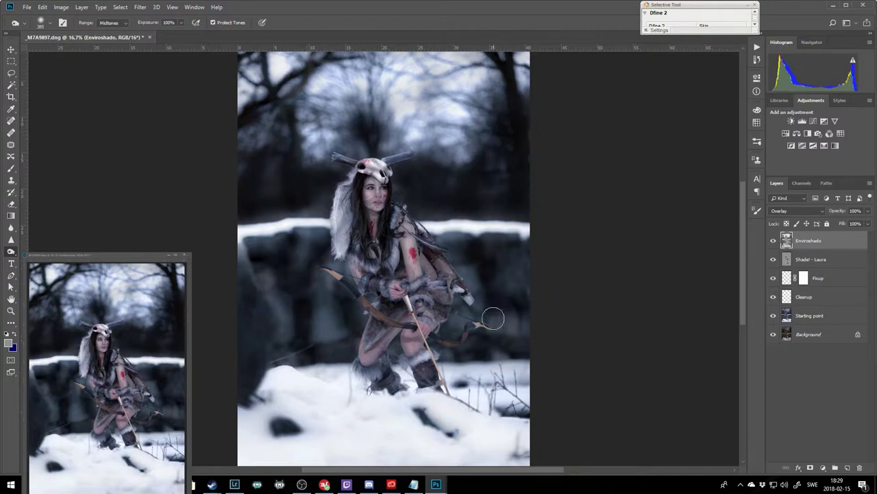
# Lower Enviroshado to 50% opacity and add a new layer named Sun outer
pyautogui.press('5')
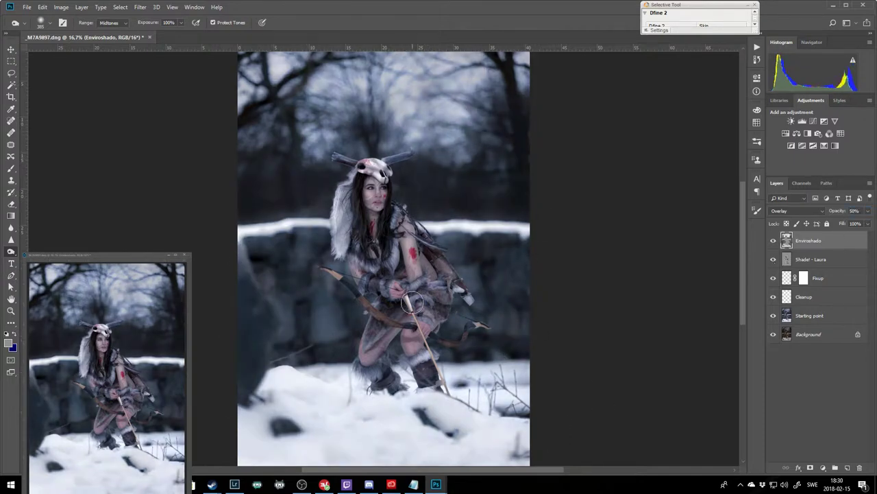
pyautogui.click(847, 468)
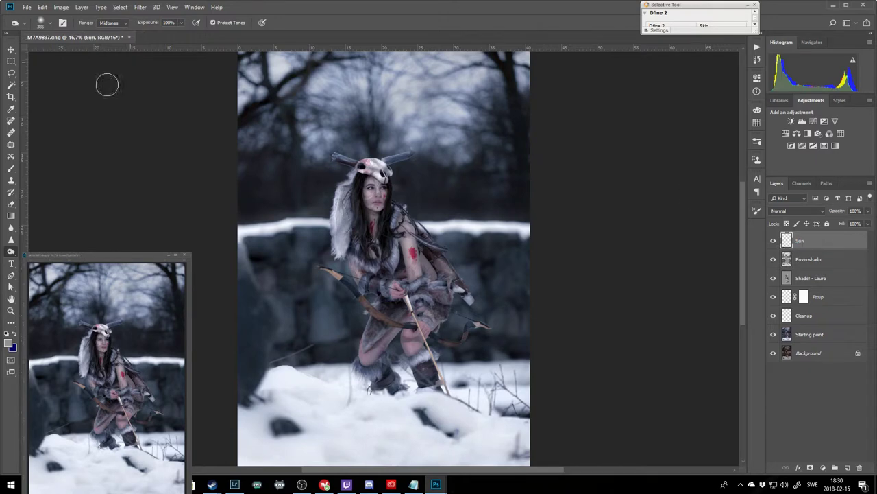
pyautogui.write('outer')
pyautogui.press('Return')
# Paint soft light-cyan haze over the upper image with a 35% opacity brush
pyautogui.keyDown('alt'); pyautogui.click(343, 283); pyautogui.keyUp('alt')
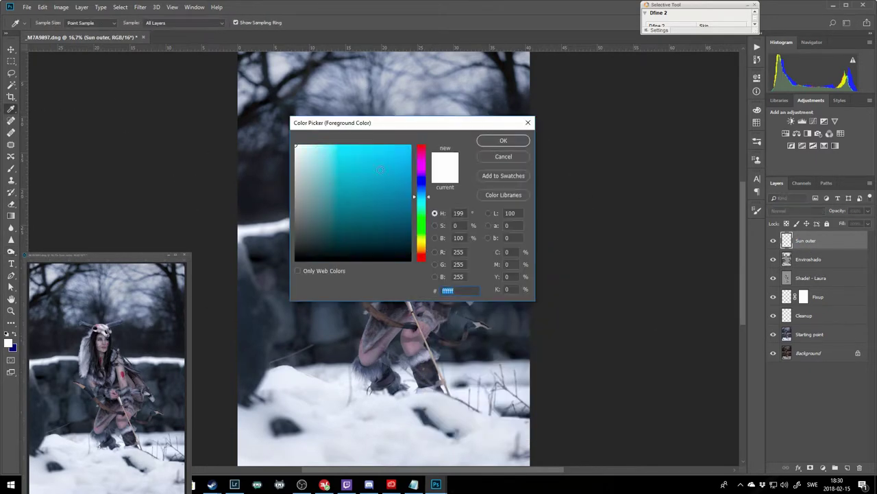
pyautogui.click(379, 169)
pyautogui.press('Return')
pyautogui.press('o')
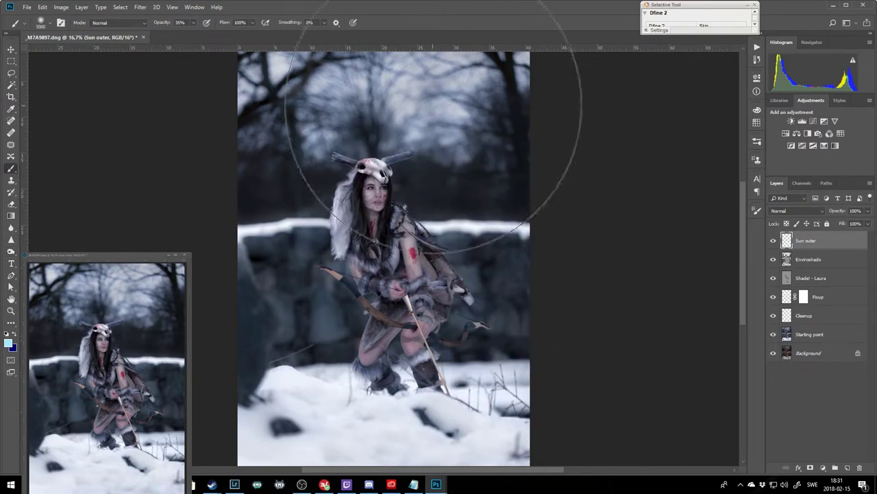
pyautogui.moveTo(372, 98); pyautogui.dragTo(470, 382)
pyautogui.moveTo(869, 210); pyautogui.dragTo(857, 224)
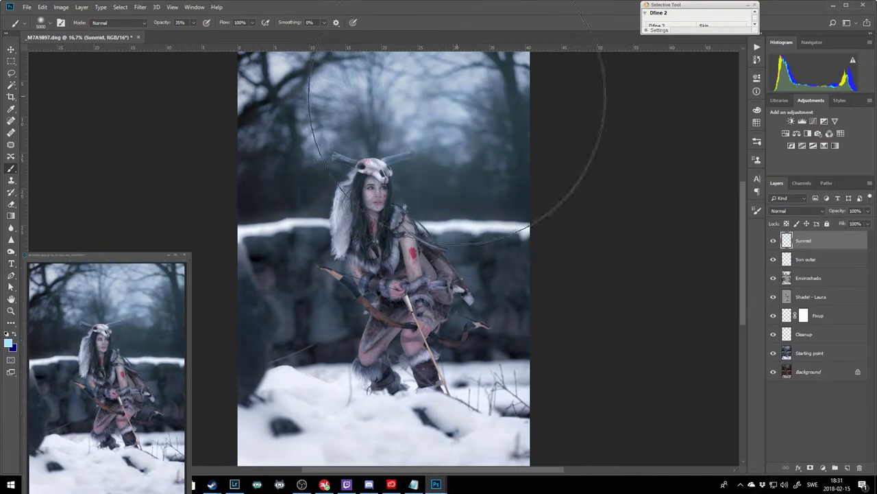
# With a 3500 px brush, paint more haze and a bright sun glow at top centre
pyautogui.rightClick(457, 96)
pyautogui.write('3500')
pyautogui.press('Return')
pyautogui.moveTo(439, 110); pyautogui.dragTo(549, 89)
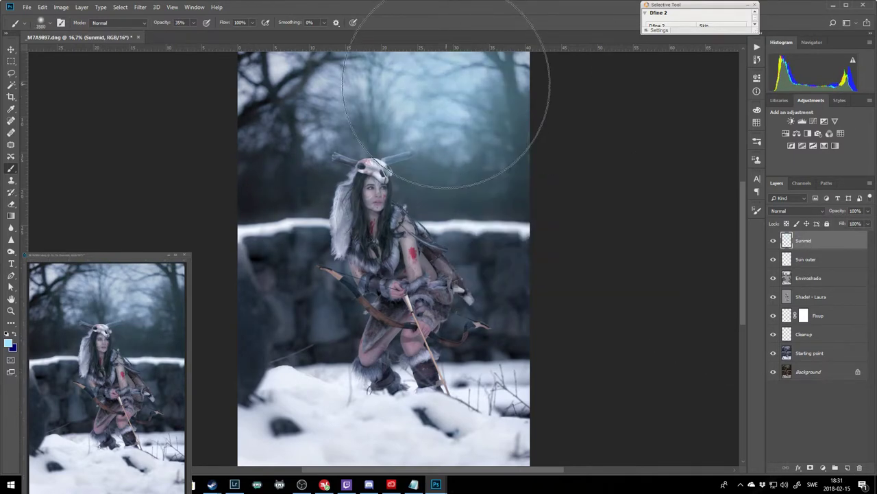
pyautogui.moveTo(868, 211); pyautogui.dragTo(862, 224)
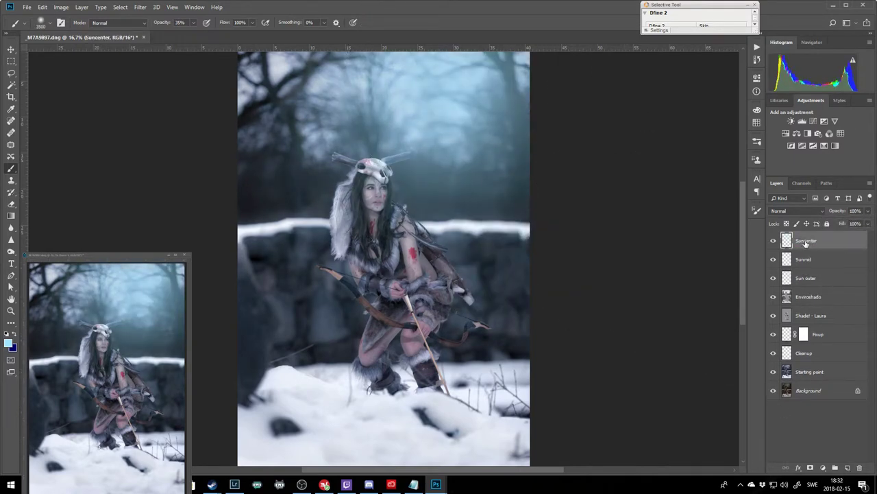
pyautogui.click(442, 92)
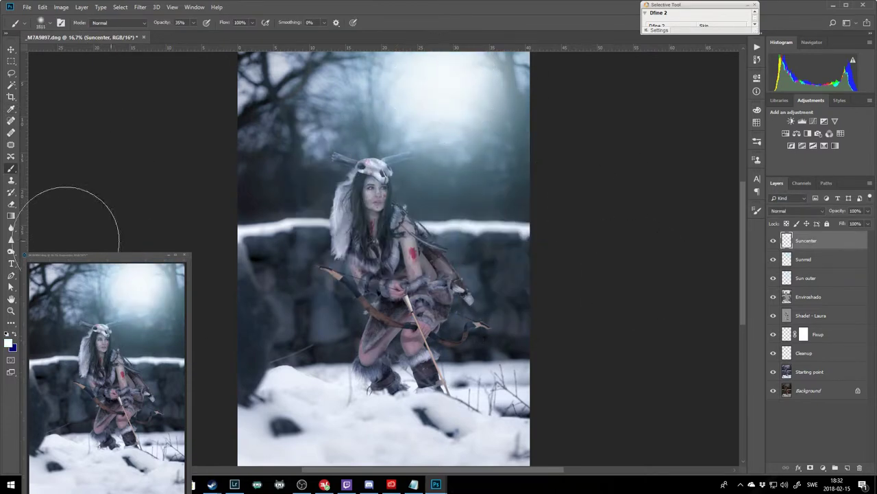
# Add a new empty layer named Rays above the sun layers
pyautogui.click(848, 467)
pyautogui.doubleClick(805, 240)
pyautogui.write('Rays')
pyautogui.rightClick(352, 191)
# Paint light ray strokes radiating down from the sun on the Rays layer
pyautogui.press('8')
pyautogui.press('3')
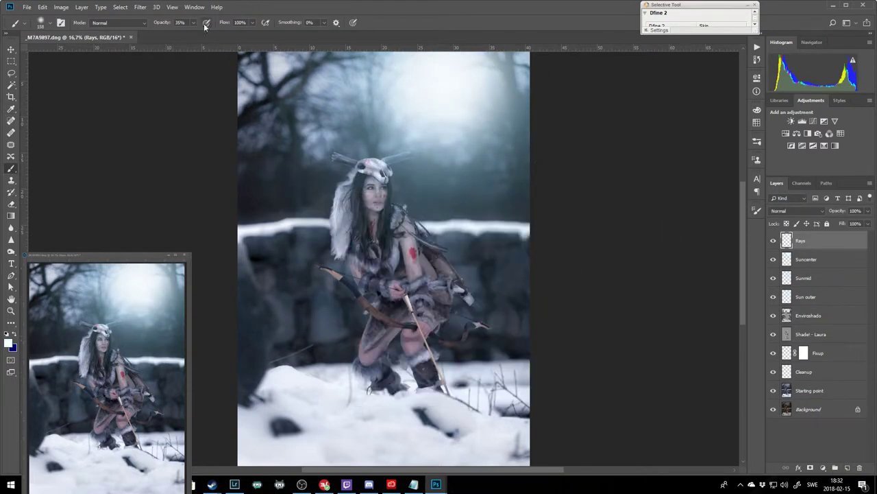
pyautogui.moveTo(454, 103); pyautogui.dragTo(445, 282)
pyautogui.moveTo(412, 76); pyautogui.dragTo(473, 159)
# Soften the rays with a large-radius Gaussian Blur
pyautogui.click(140, 7)
pyautogui.click(281, 152)
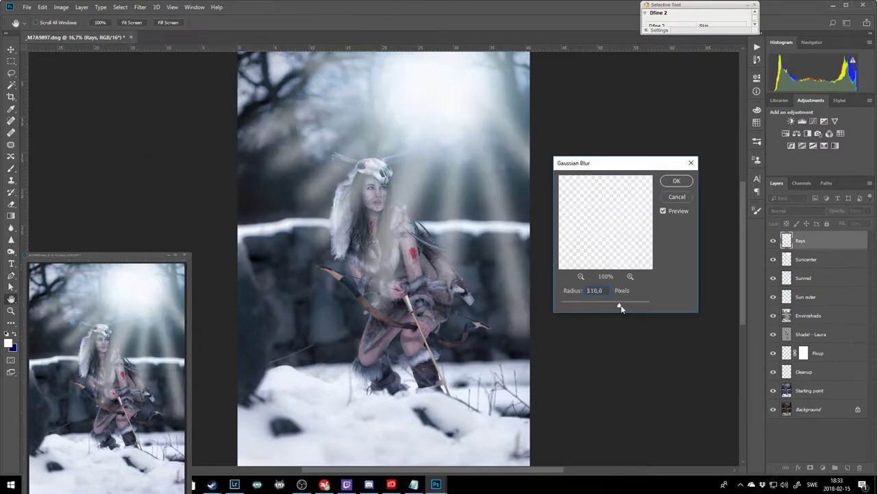
pyautogui.moveTo(619, 304); pyautogui.dragTo(638, 308)
pyautogui.press('Return')
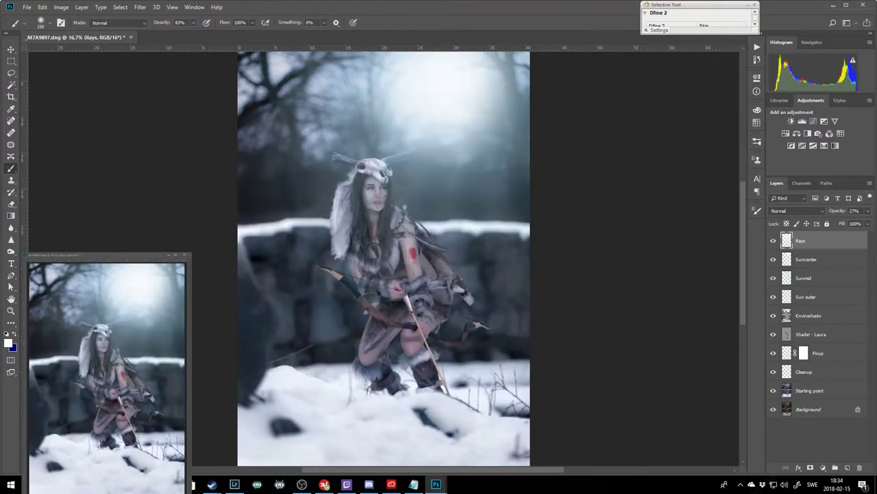
# Scale the snow image to cover the photo and blend it with Screen mode
pyautogui.moveTo(494, 112); pyautogui.dragTo(537, 92)
pyautogui.press('Return')
pyautogui.hotkey('shift', 'alt', 's')
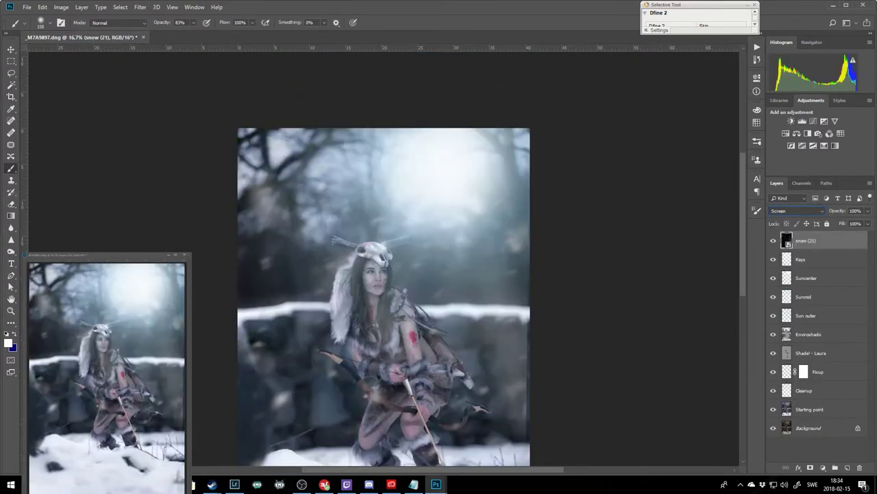
pyautogui.press('z')
pyautogui.hotkey('ctrl', '0')
# Group the Rays through Sun outer layers into a new group named Sun
pyautogui.click(806, 316)
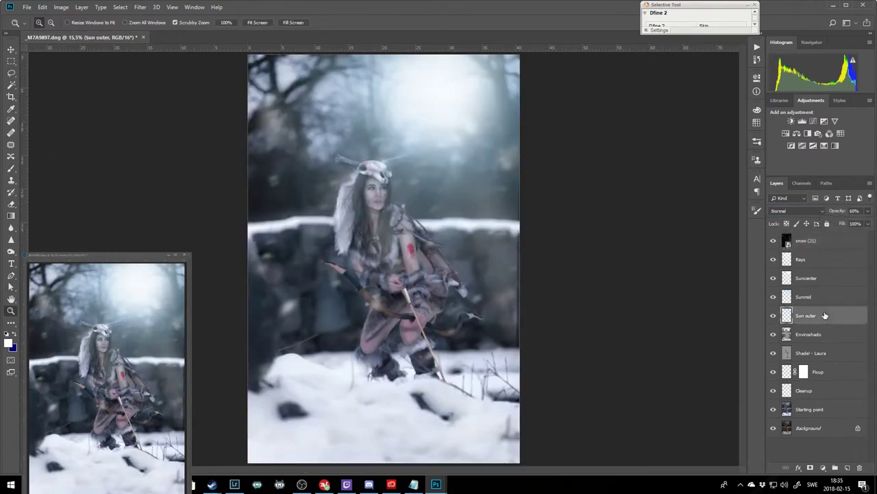
pyautogui.keyDown('shift'); pyautogui.click(800, 259); pyautogui.keyUp('shift')
pyautogui.rightClick(801, 259)
pyautogui.click(750, 170)
pyautogui.write('Sun')
pyautogui.click(513, 176)
# Add masks to the Sun group and the snow (21) layer, with colours reset
pyautogui.press('b')
pyautogui.click(8, 343)
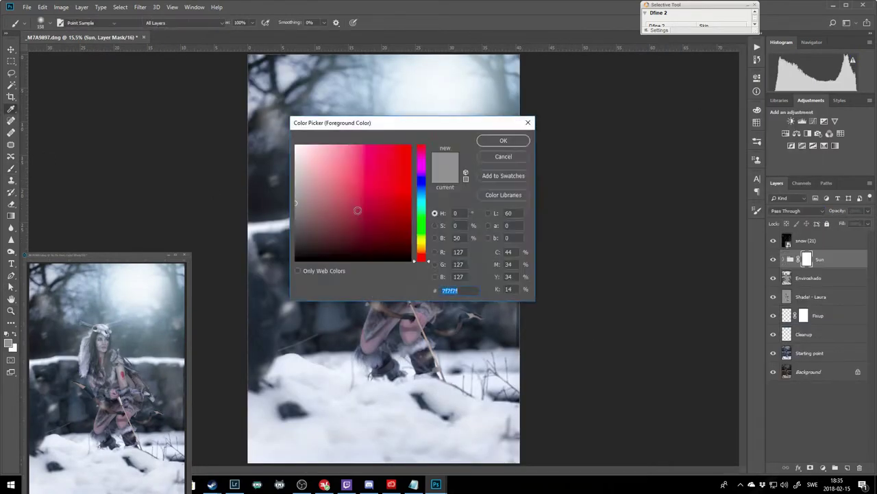
pyautogui.press('Escape')
pyautogui.press('d')
pyautogui.hotkey('alt', ']')
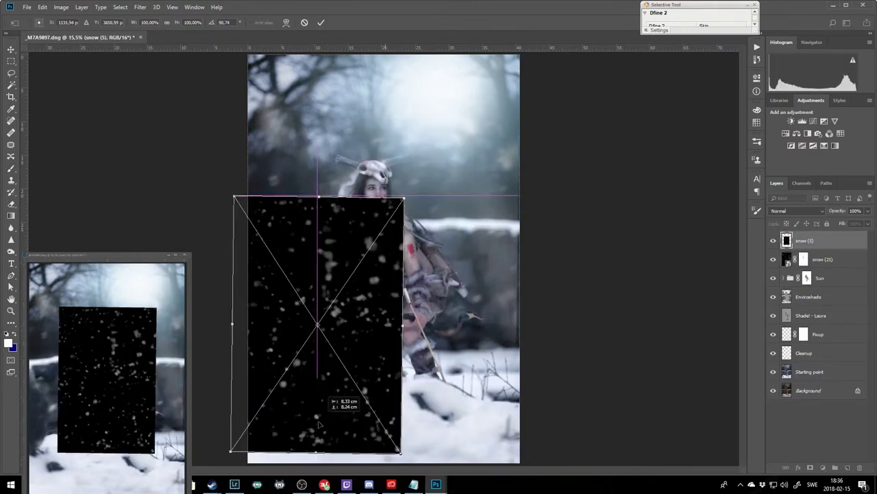
# Scale the snow (5) image to cover the canvas and soften it with Gaussian Blur
pyautogui.moveTo(402, 196); pyautogui.dragTo(521, 53)
pyautogui.press('Return')
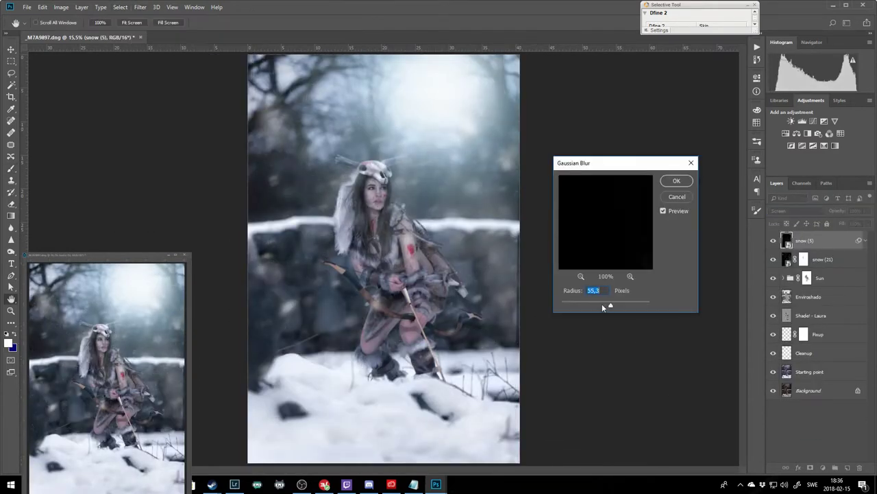
pyautogui.moveTo(602, 303); pyautogui.dragTo(604, 306)
pyautogui.click(677, 181)
# Add a Photo Filter adjustment layer using the Cooling Filter (80) preset
pyautogui.click(823, 467)
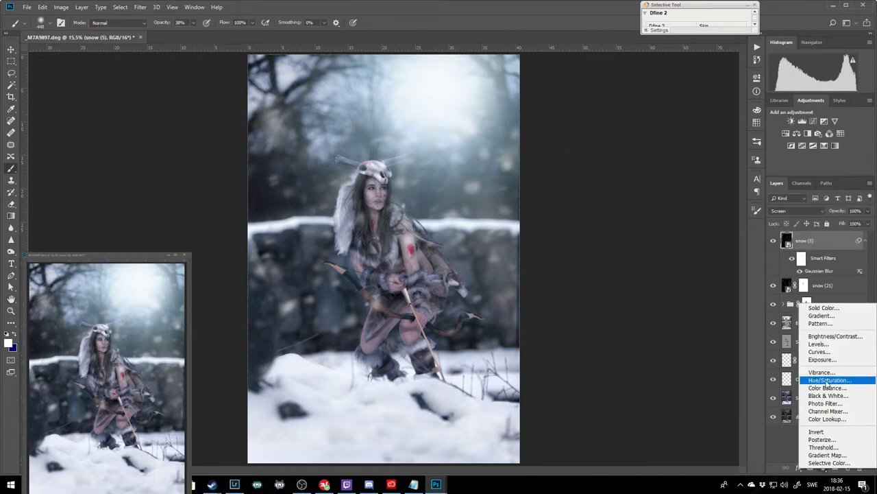
pyautogui.click(830, 382)
pyautogui.click(706, 104)
pyautogui.click(701, 137)
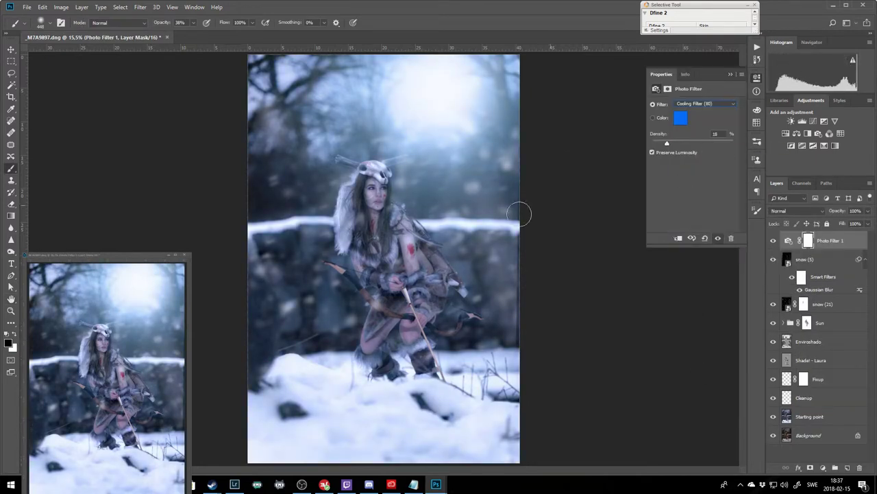
# Toggle the edits off and on to compare the original and retouched image
pyautogui.hotkey('alt', '[')
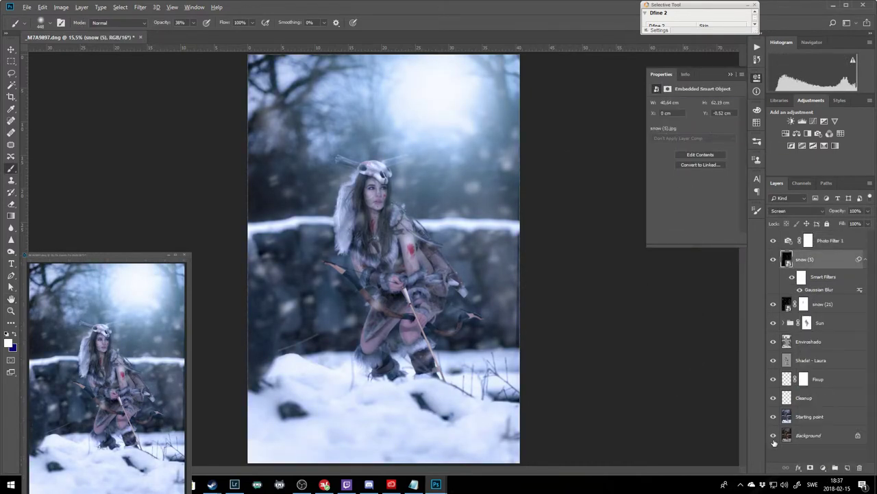
pyautogui.keyDown('alt'); pyautogui.click(773, 436); pyautogui.keyUp('alt')
pyautogui.keyDown('alt'); pyautogui.click(773, 436); pyautogui.keyUp('alt')
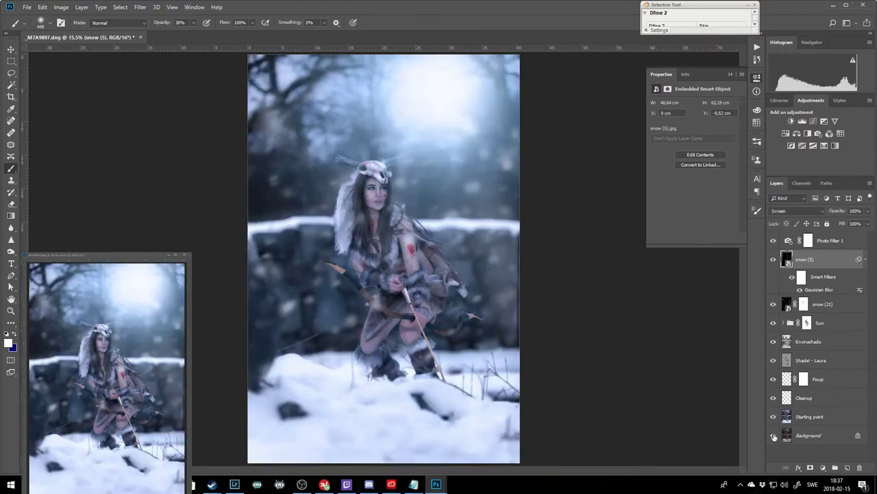